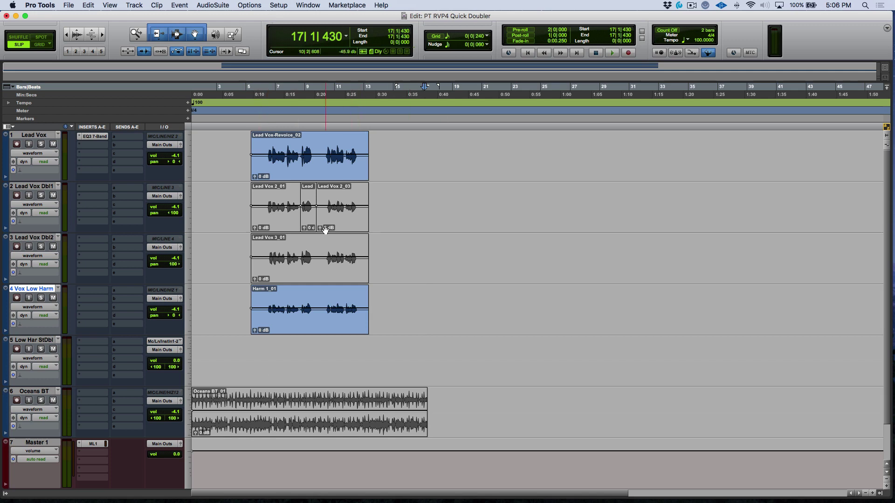
Step: Solo the Vox Low Harm track and play the Harm 1_01 harmony on its own
left_click(292, 322)
left_click(267, 299)
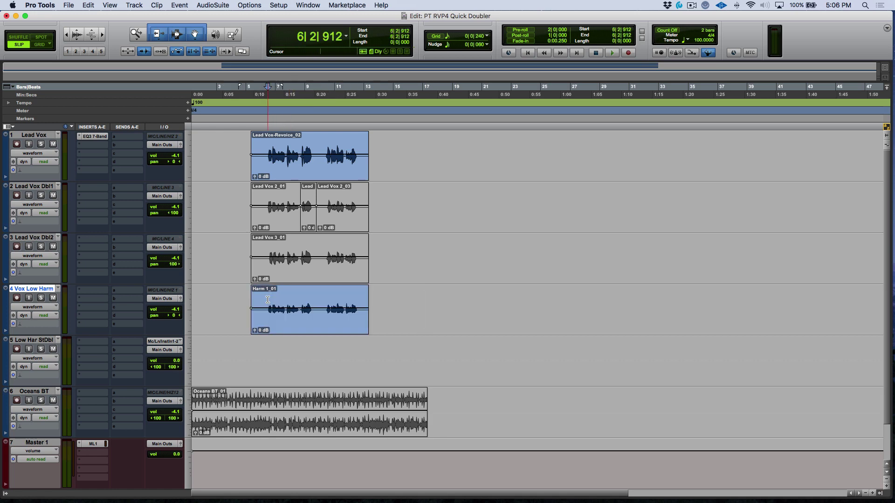
key("shift+s")
key("space")
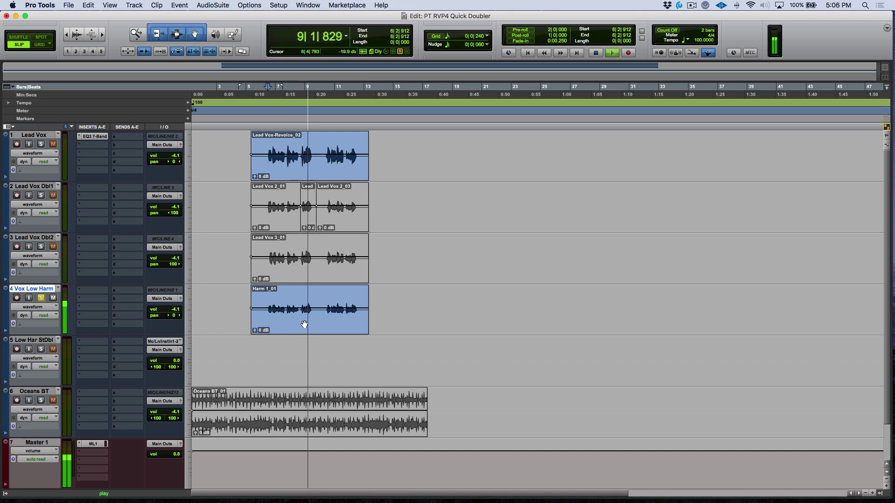
key("space")
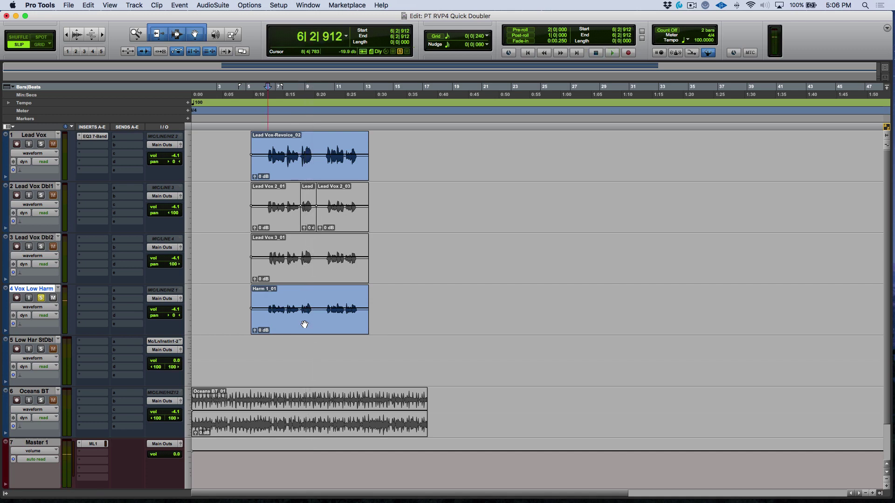
Step: Select the Harm 1_01 clip and mark a time range on the harmony track
left_click(344, 321)
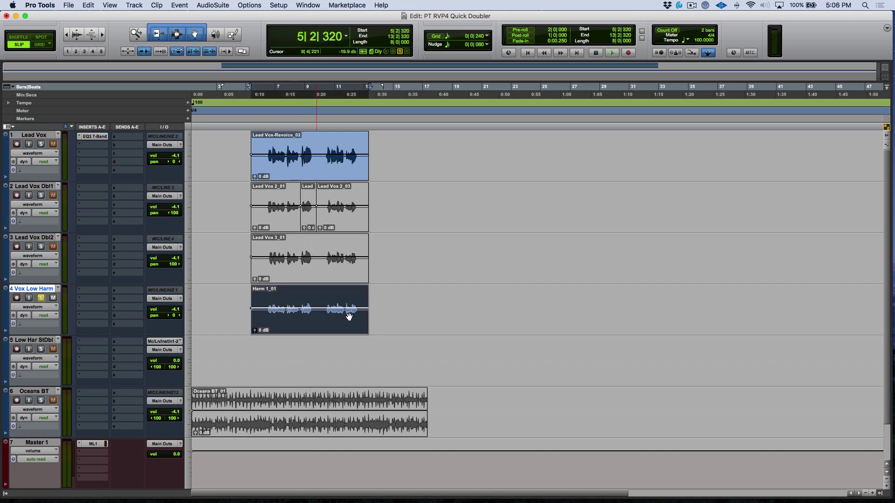
left_click(452, 296)
left_click_drag(265, 300, 362, 299)
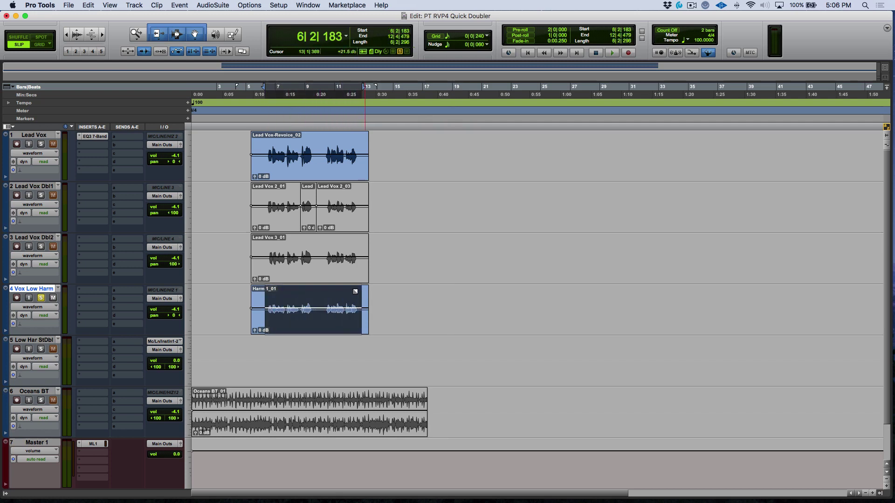
Step: Open the Revoice Pro Doubler from AudioSuite > Other
left_click(213, 5)
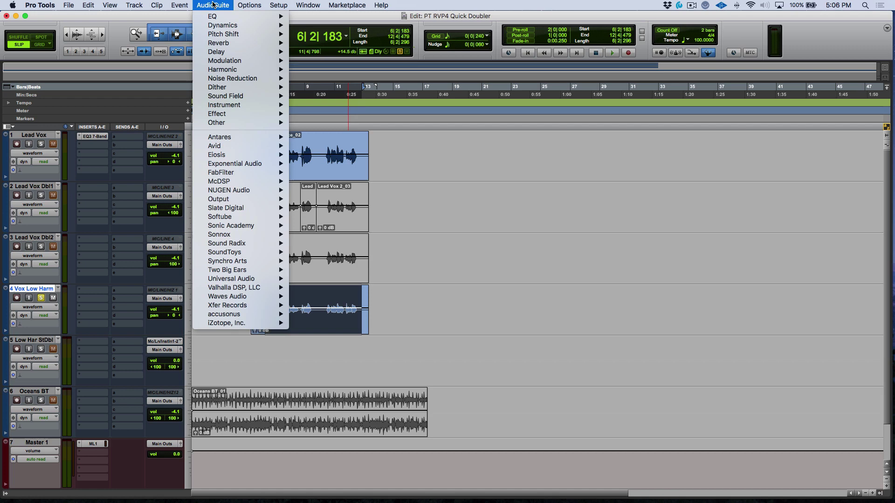
mouse_move(233, 265)
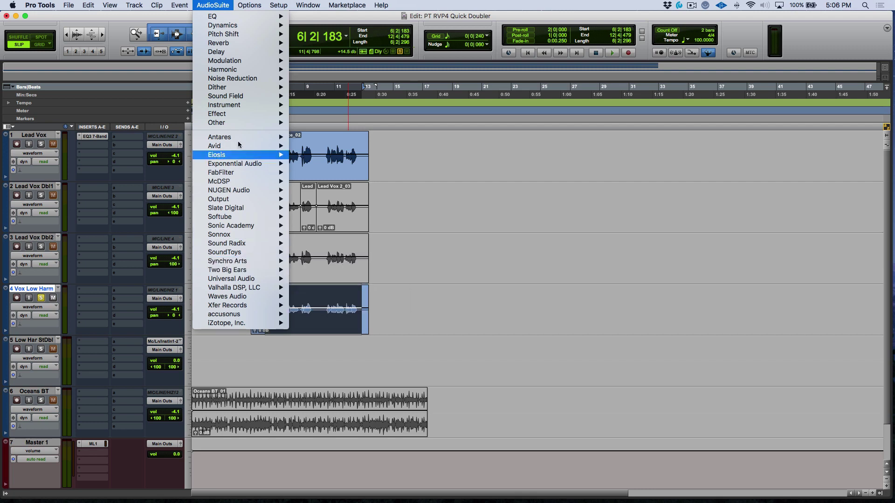
mouse_move(237, 123)
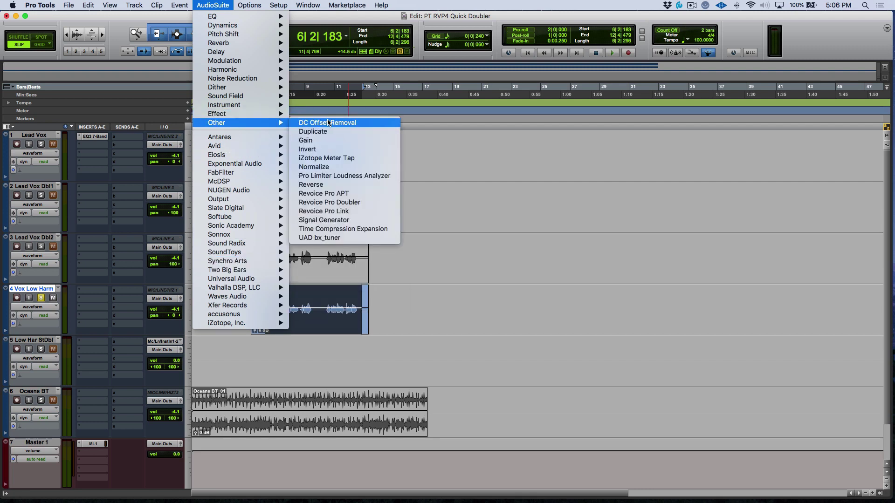
left_click(346, 203)
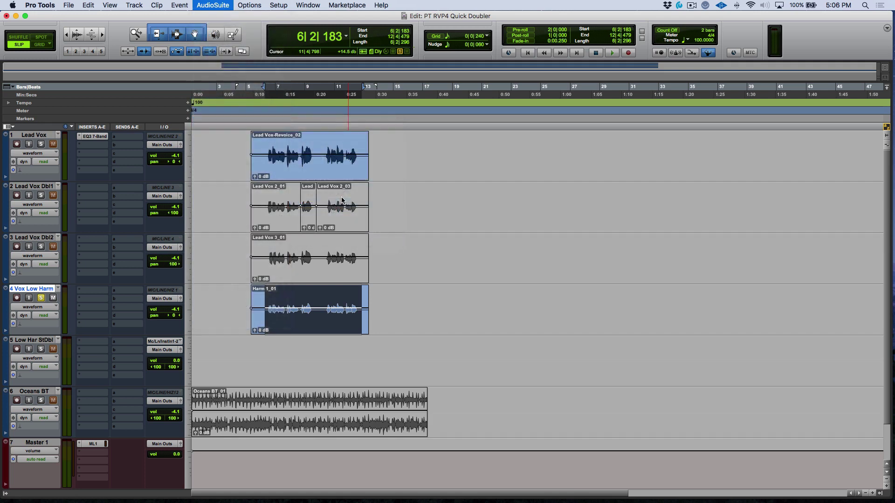
left_click_drag(333, 341, 334, 345)
Step: Select the entire Harm 1_01 clip, capture it, and view the Dblr:PT double in Revoice Pro
left_click(387, 304)
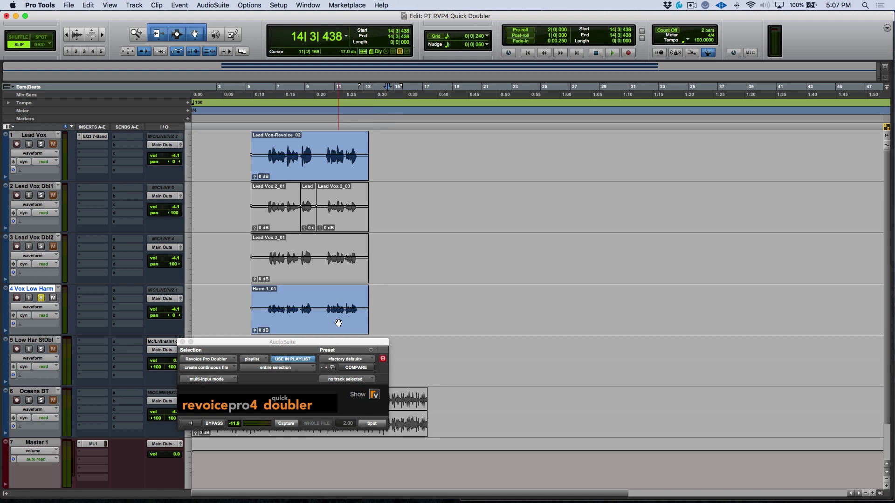
left_click(357, 320)
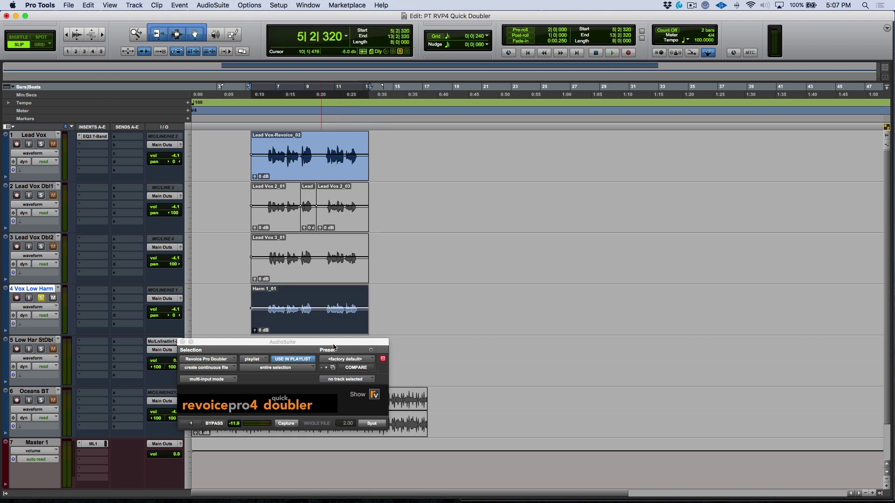
mouse_move(349, 493)
left_click(251, 344)
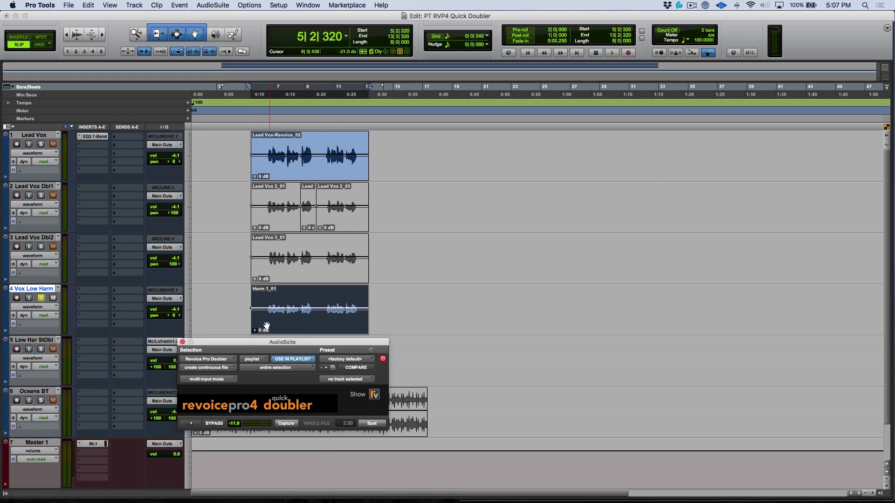
left_click(287, 424)
left_click(348, 490)
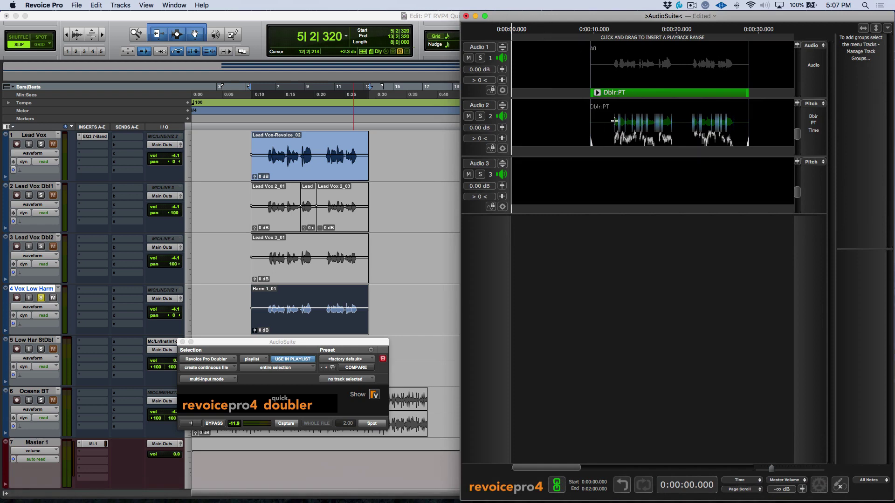
left_click(610, 32)
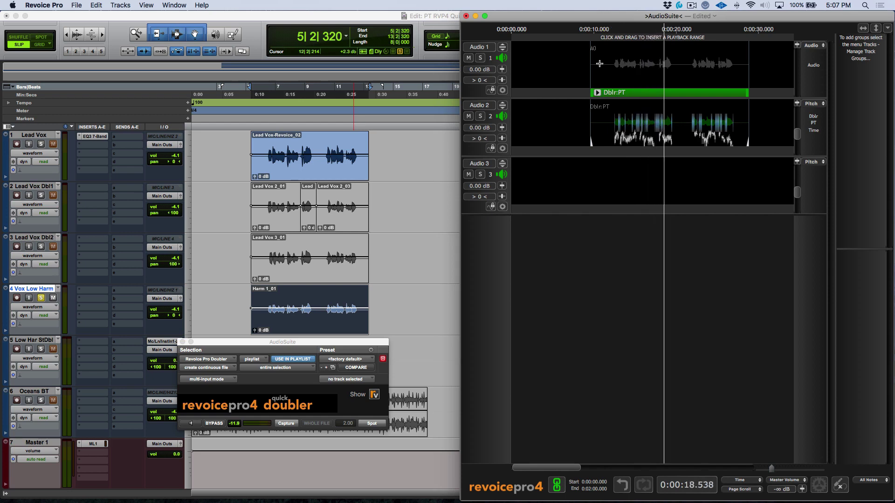
key("space")
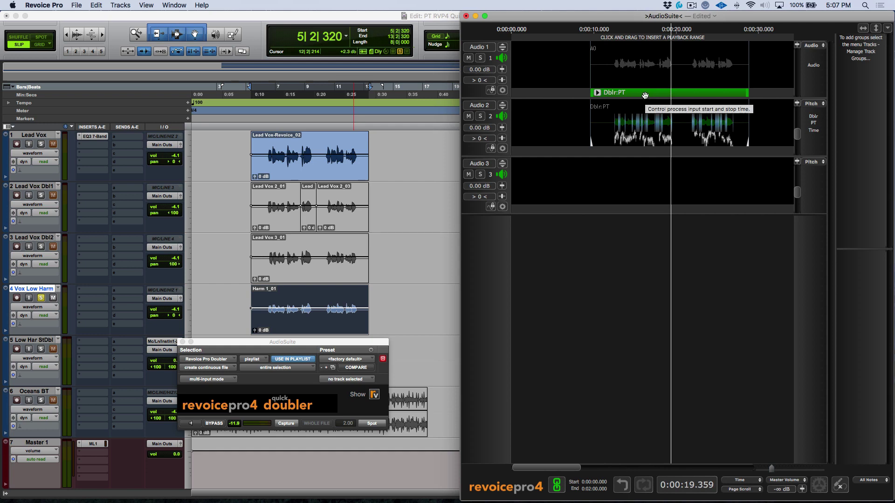
Step: Set the Dblr:PT doubler's Output Channel to 2 and apply the Stereo Vocal Mild factory preset
left_click(647, 97)
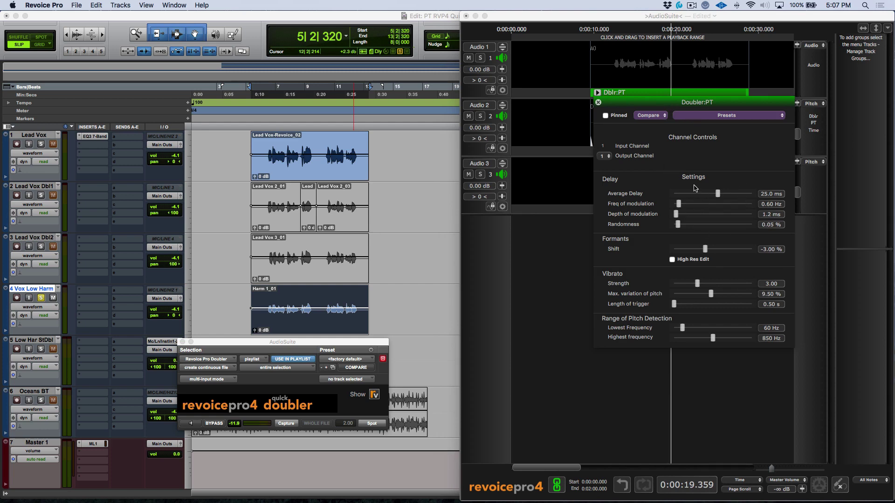
left_click(604, 157)
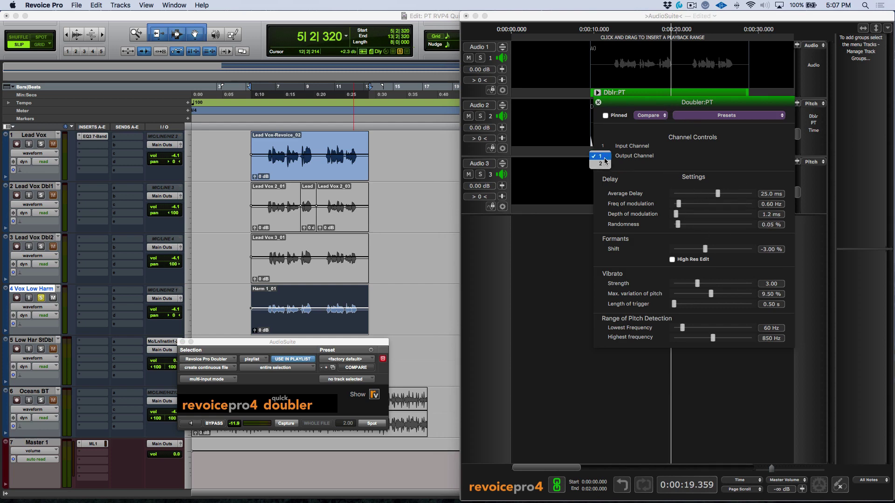
left_click(603, 164)
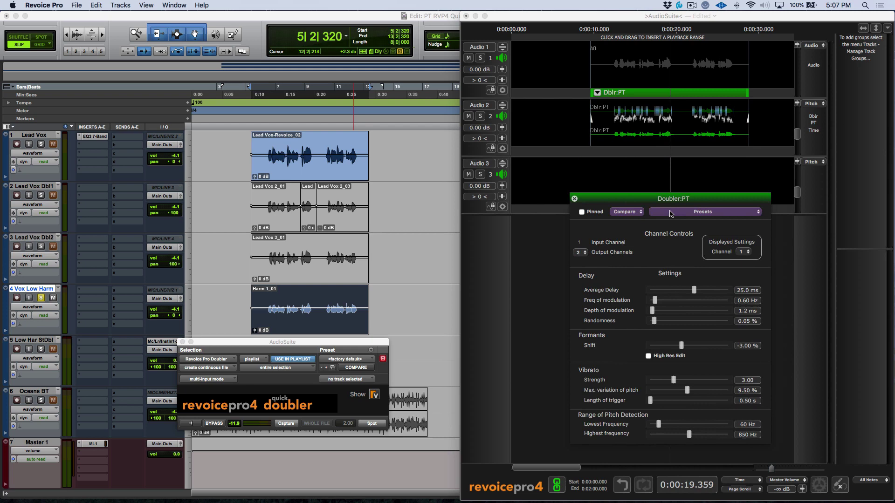
left_click(672, 213)
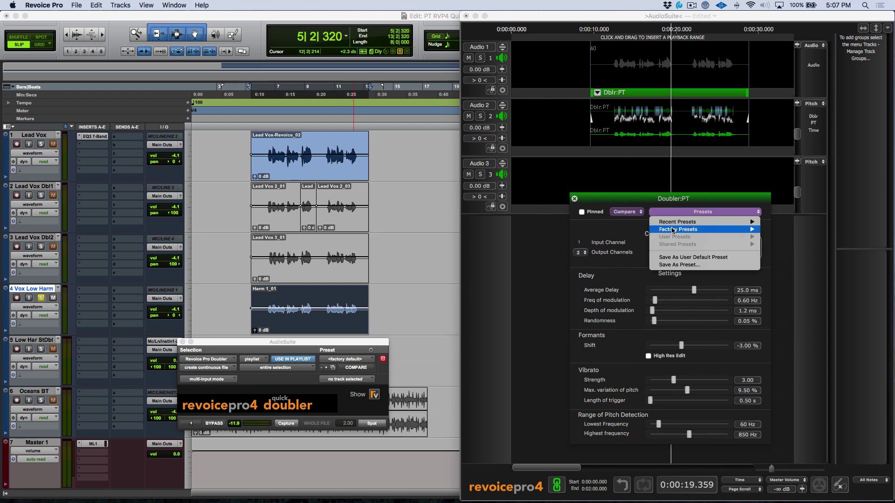
mouse_move(672, 229)
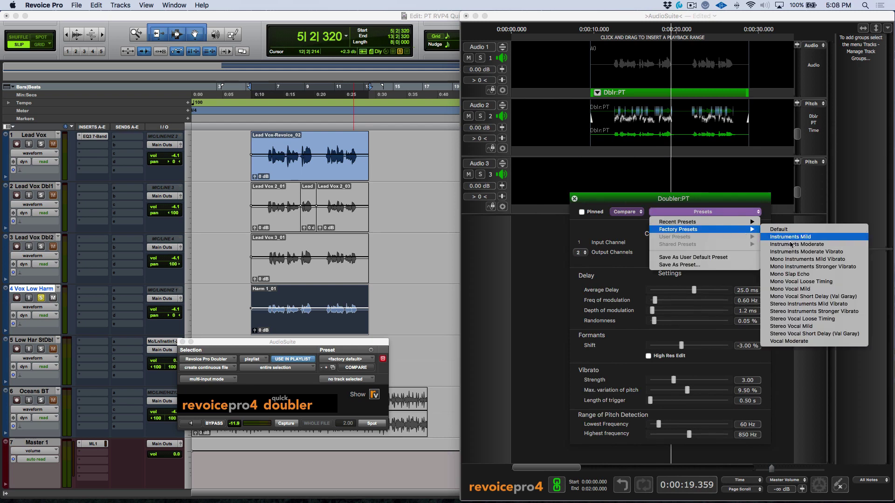
left_click(782, 327)
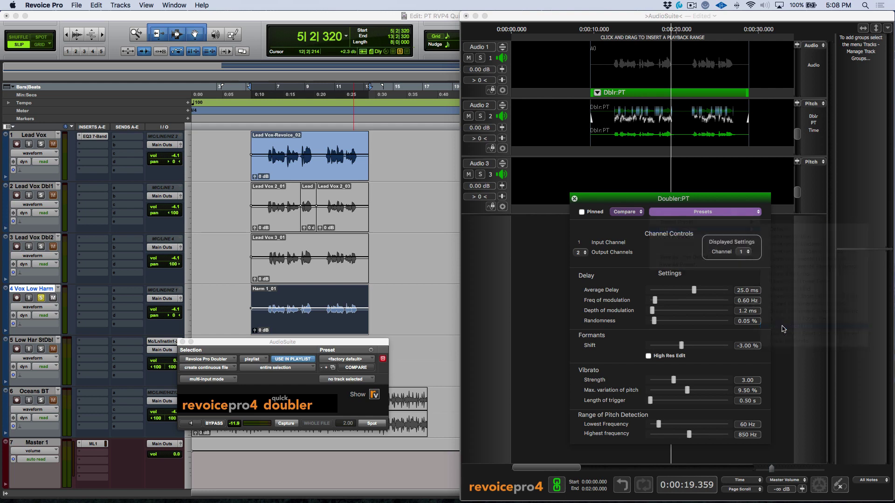
Step: Close the doubler panel, play the stereo double from 12 s, and switch back to Pro Tools
left_click(575, 199)
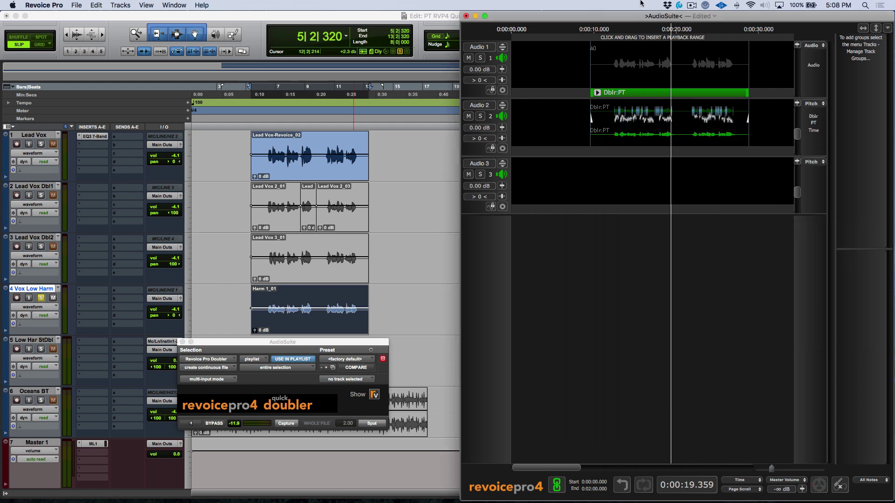
left_click(612, 30)
key("space")
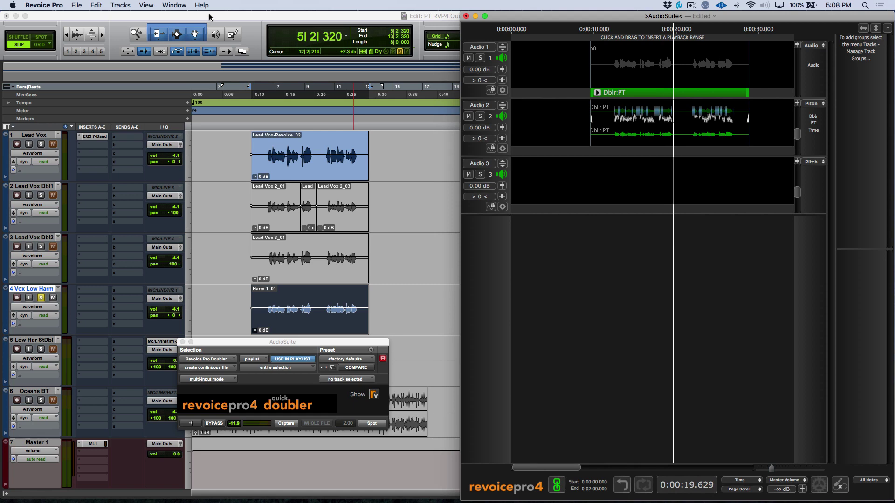
left_click(266, 19)
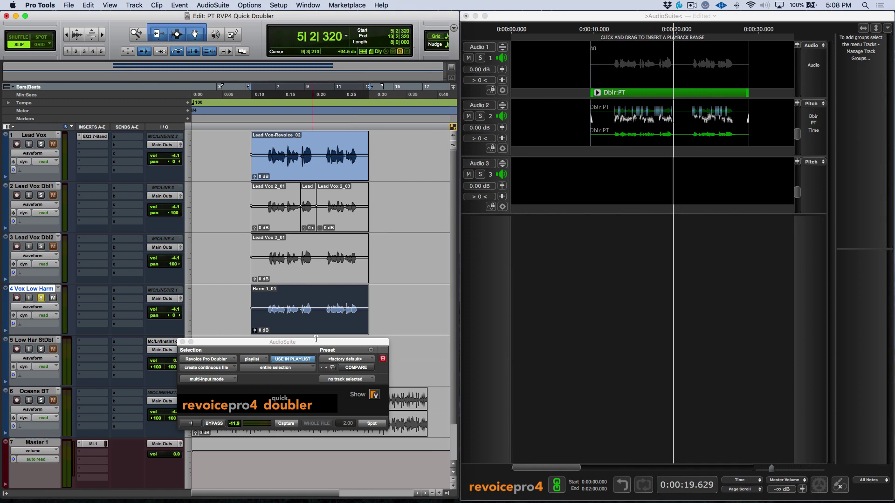
Step: Select the harmony's range on Low Har StDbl and Spot/Render the stereo double there
left_click_drag(332, 343, 355, 188)
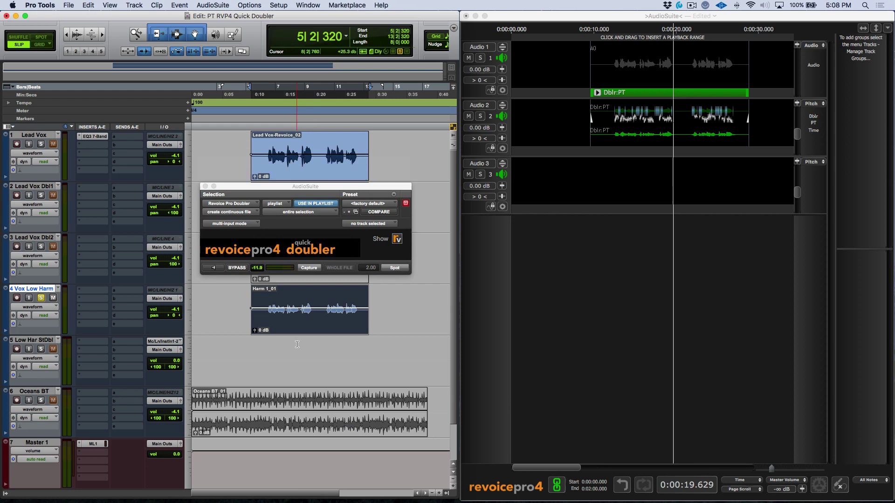
left_click_drag(241, 349, 375, 354)
left_click(634, 142)
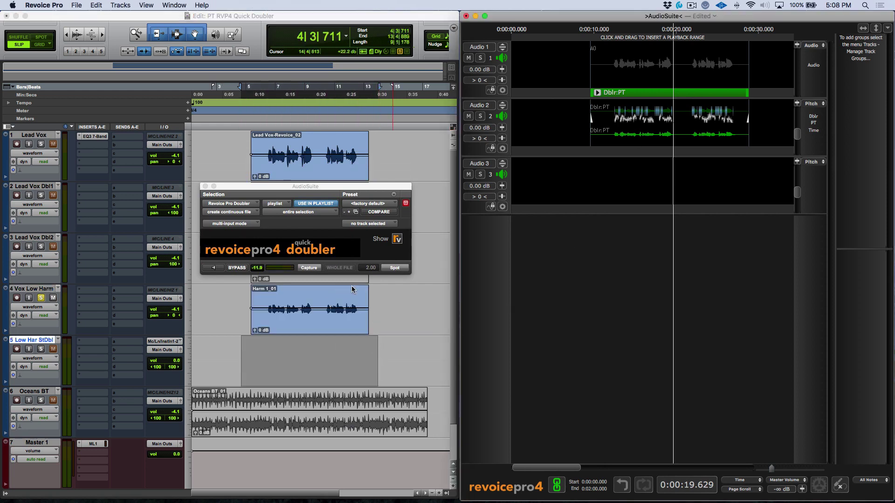
left_click(397, 268)
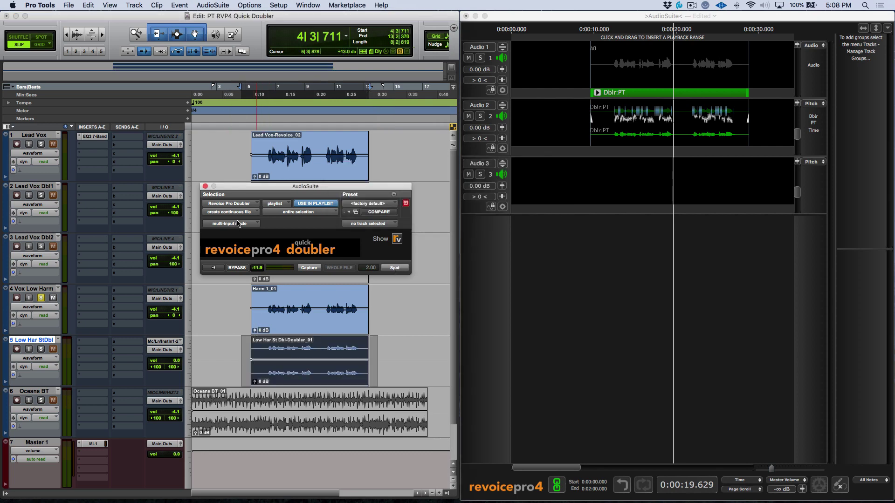
left_click_drag(235, 189, 51, 142)
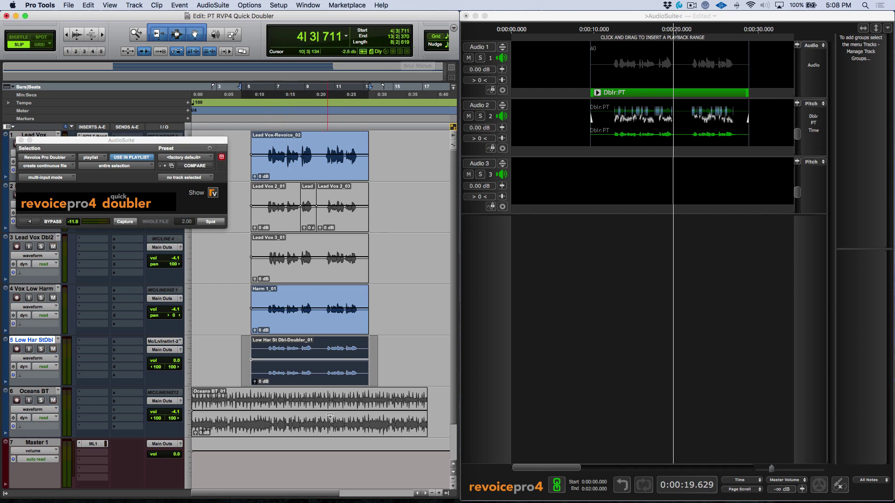
left_click(343, 428)
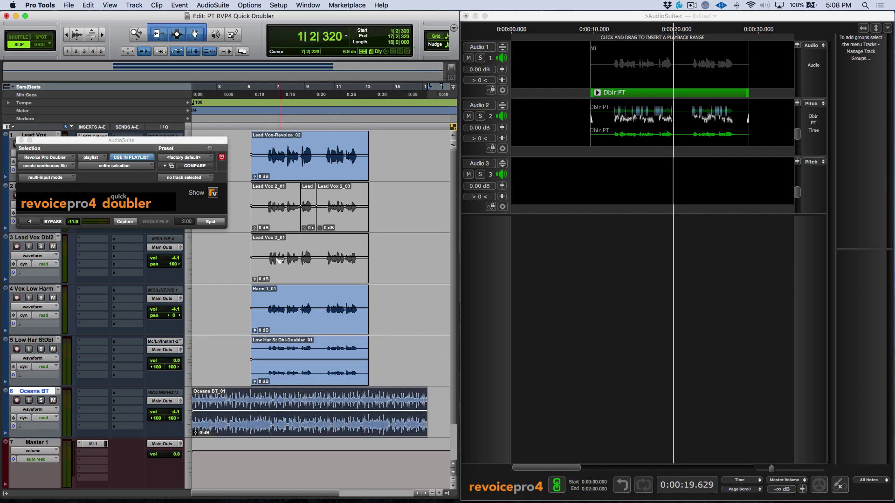
left_click(268, 144)
key("space")
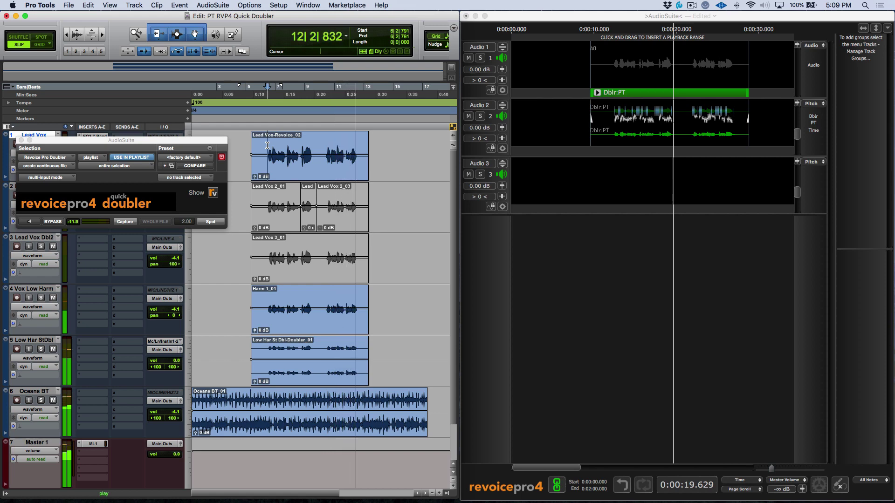
key("space")
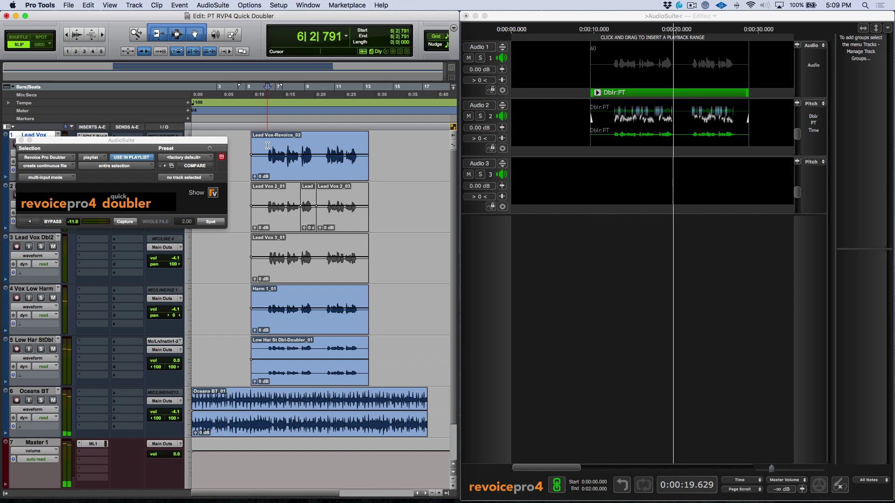